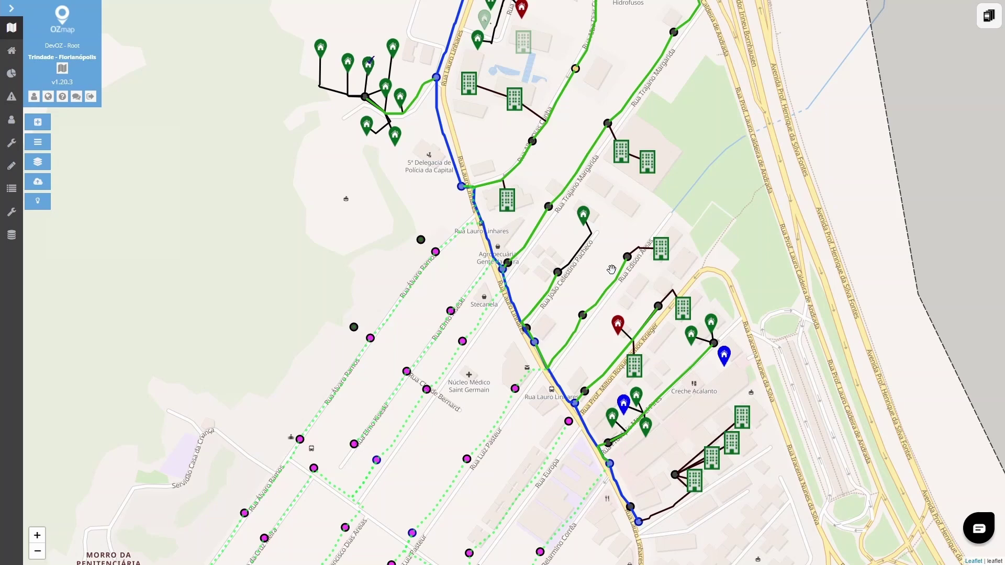
Open the list of cable types from the network map
{"action": "left_click_drag", "start_coordinate": [356, 261], "coordinate": [220, 193]}
{"action": "scroll", "coordinate": [341, 227], "scroll_direction": "up", "scroll_amount": 1}
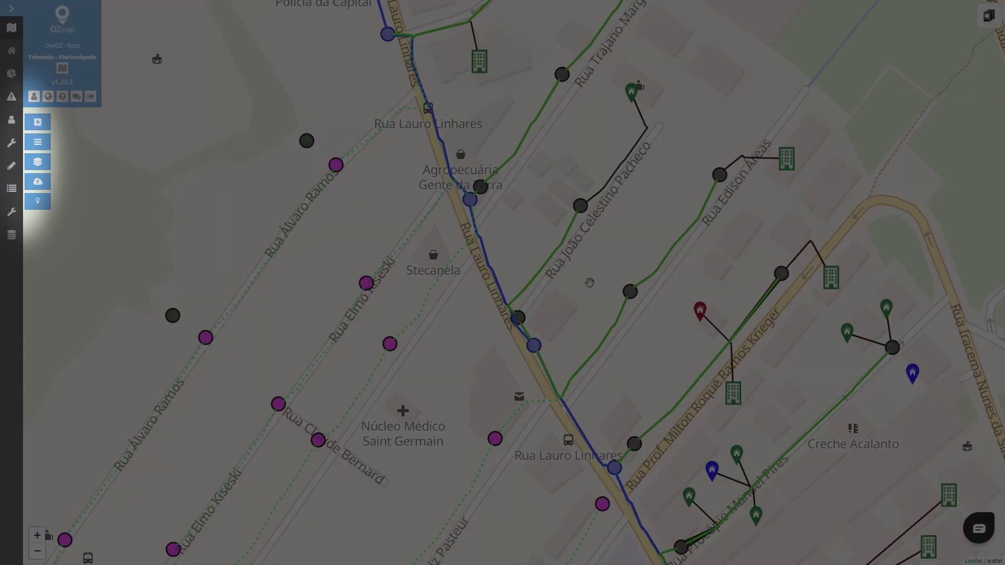
{"action": "left_click", "coordinate": [37, 142]}
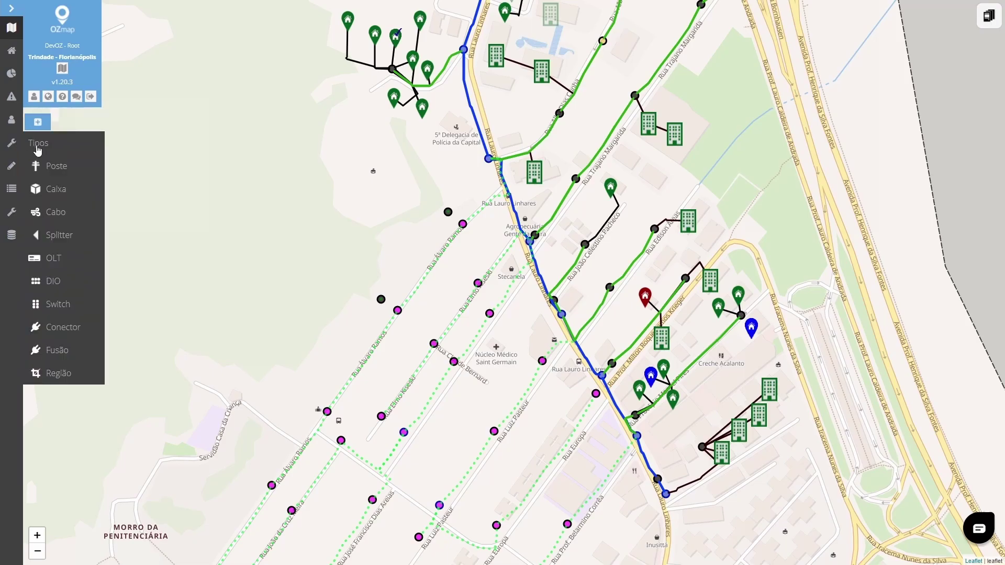
{"action": "left_click", "coordinate": [66, 212]}
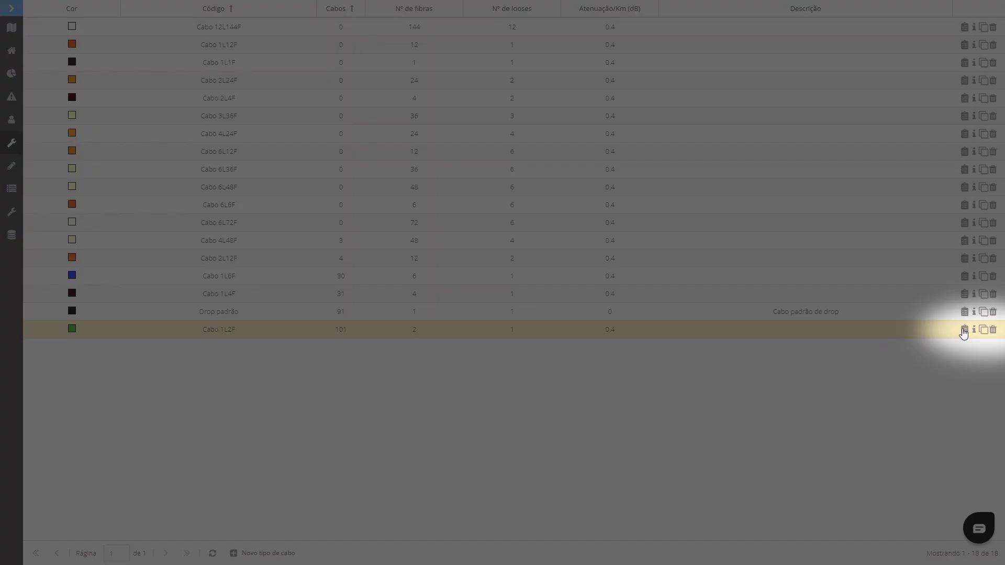
Review the cables of type Cabo 1L2F and inspect the details of cable C-CE - 2-CTO - 5
{"action": "left_click", "coordinate": [963, 330]}
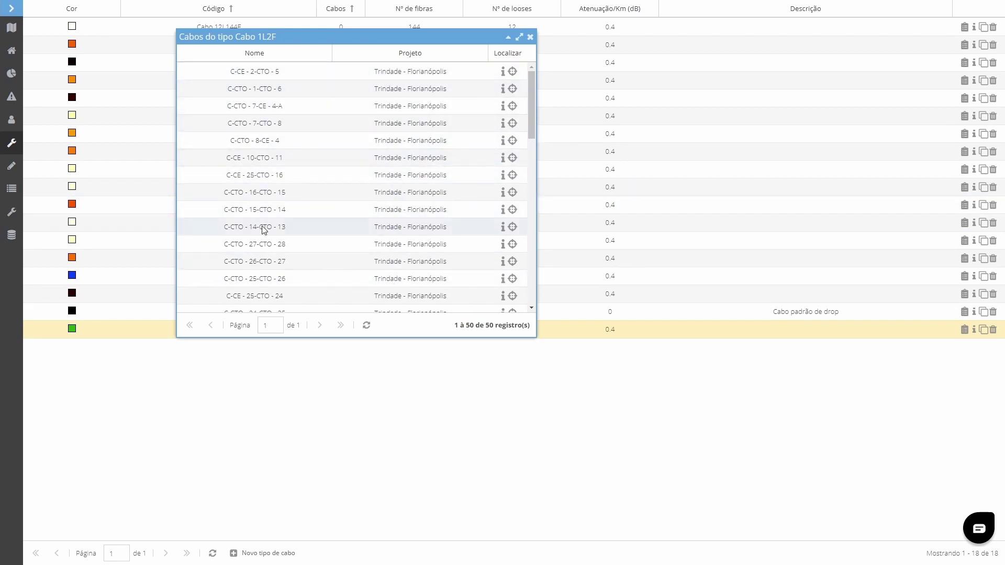
{"action": "left_click", "coordinate": [502, 71]}
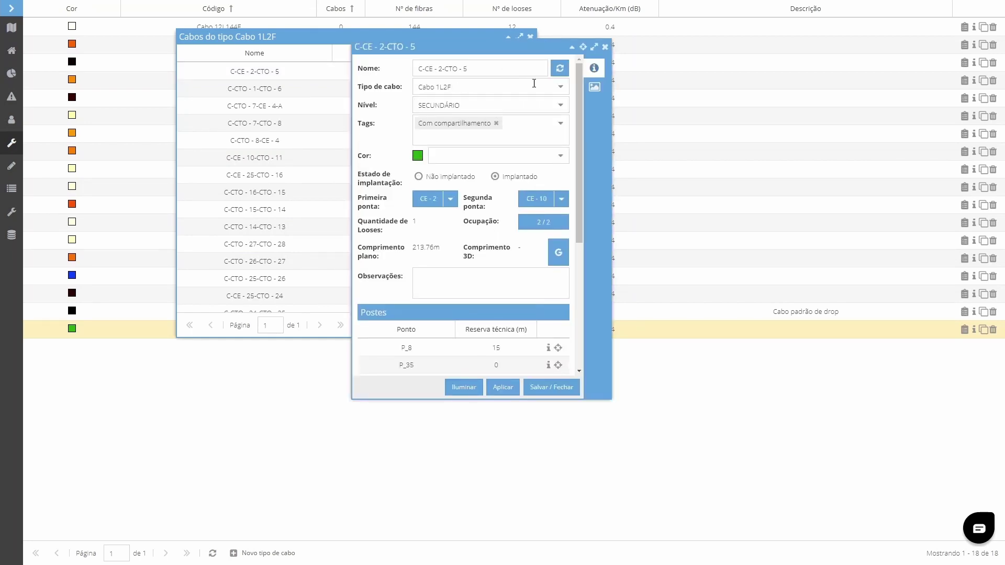
{"action": "left_click_drag", "start_coordinate": [576, 112], "coordinate": [604, 39]}
{"action": "left_click", "coordinate": [605, 46]}
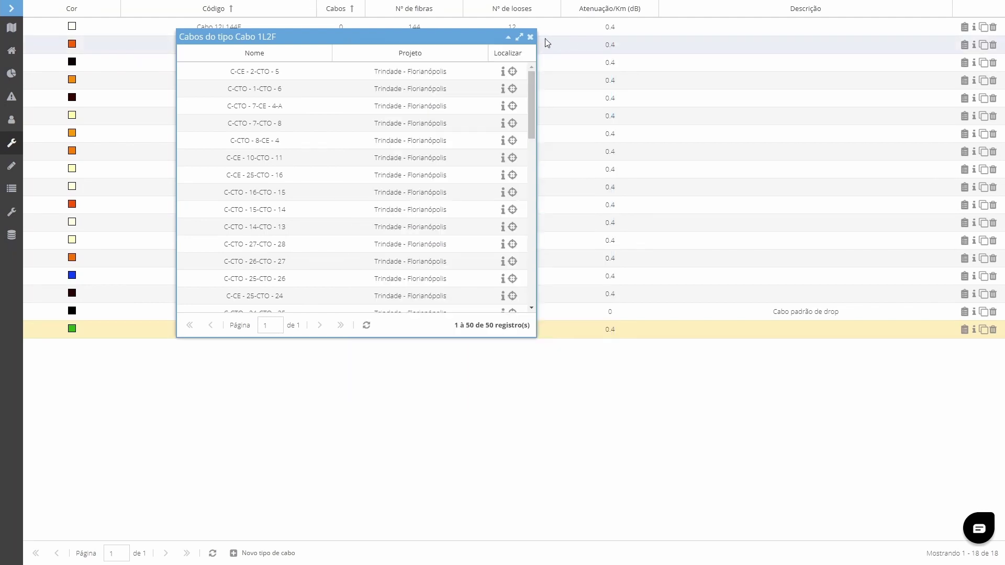
{"action": "left_click", "coordinate": [530, 38]}
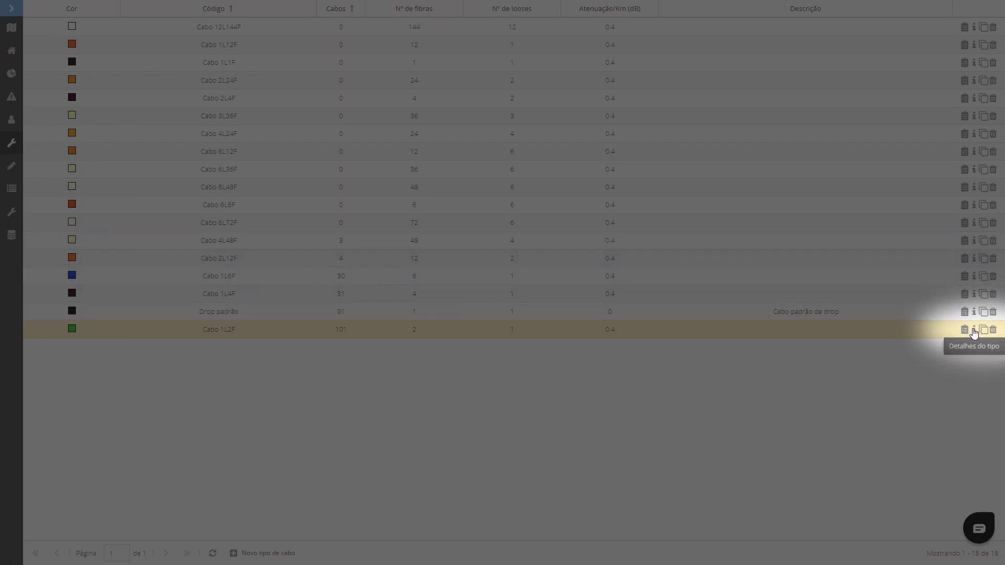
View the type details of Cabo 1L2F and close them without changes
{"action": "left_click", "coordinate": [973, 331]}
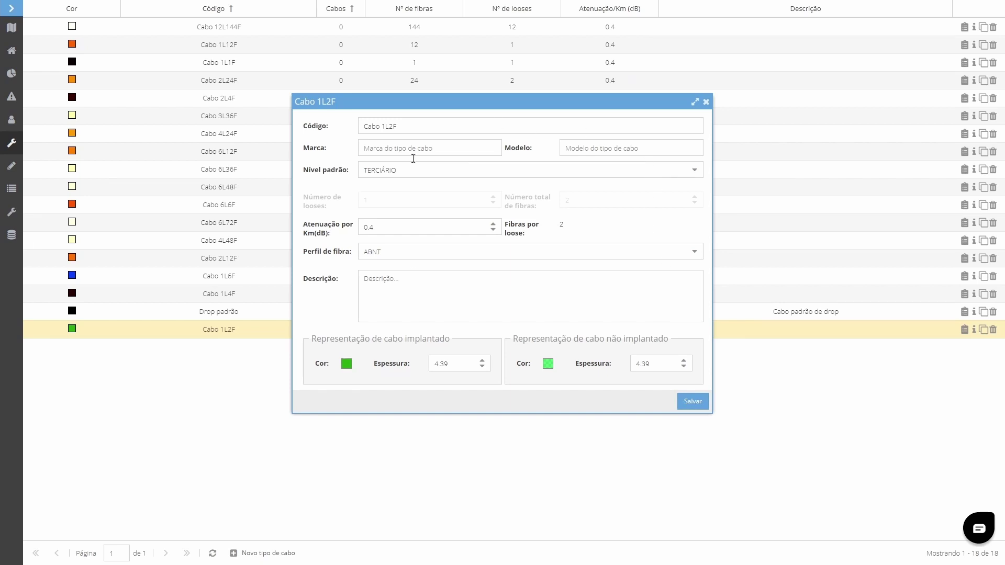
{"action": "left_click", "coordinate": [706, 103]}
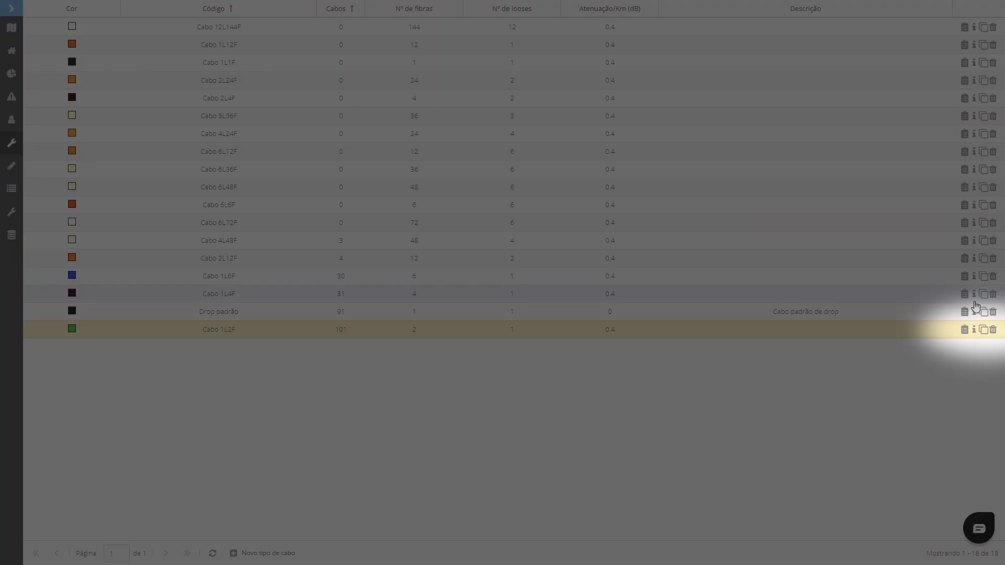
Duplicate the cable type Cabo 1L2F and delete the copy
{"action": "left_click", "coordinate": [985, 331]}
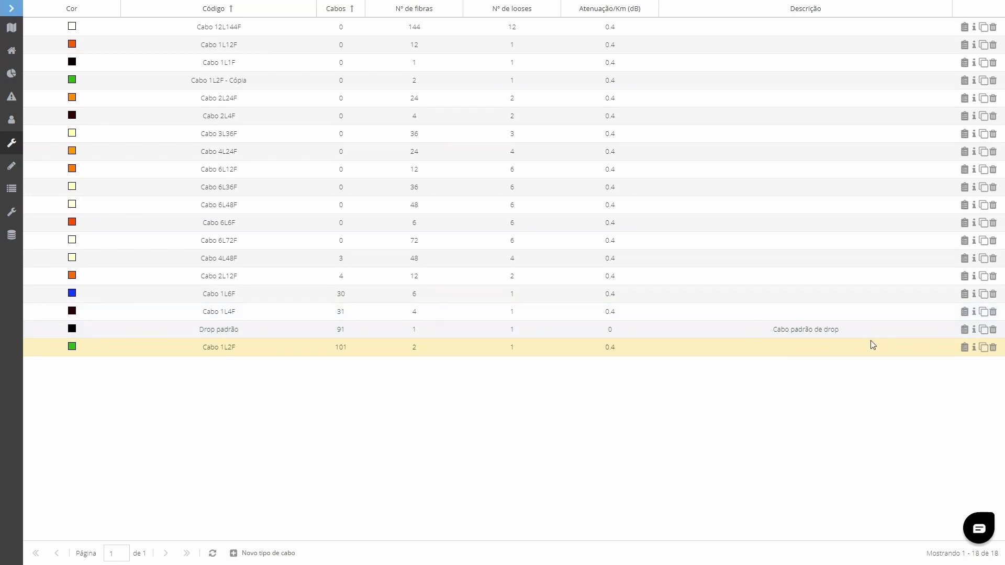
{"action": "left_click", "coordinate": [523, 84]}
{"action": "left_click", "coordinate": [992, 82]}
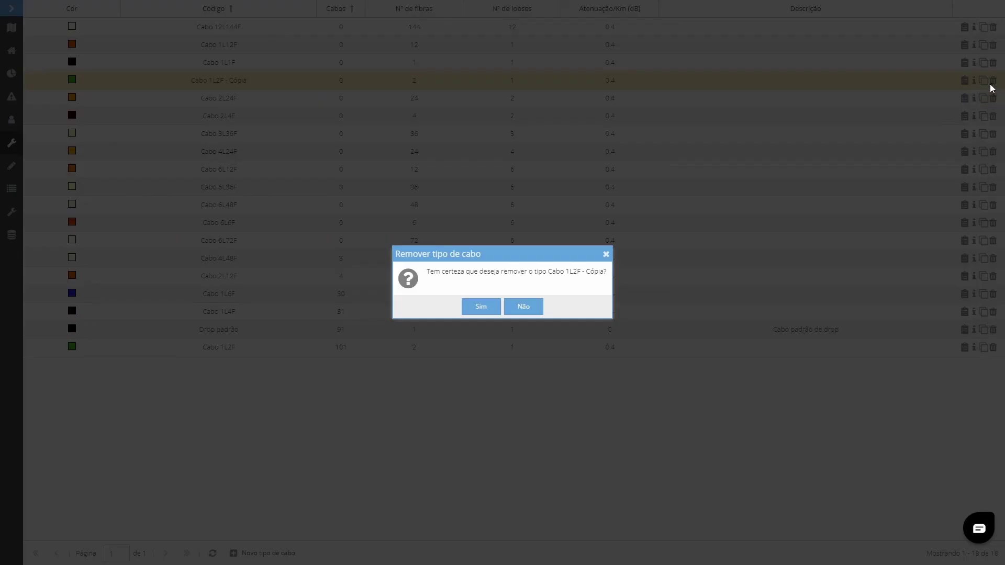
{"action": "left_click", "coordinate": [480, 306]}
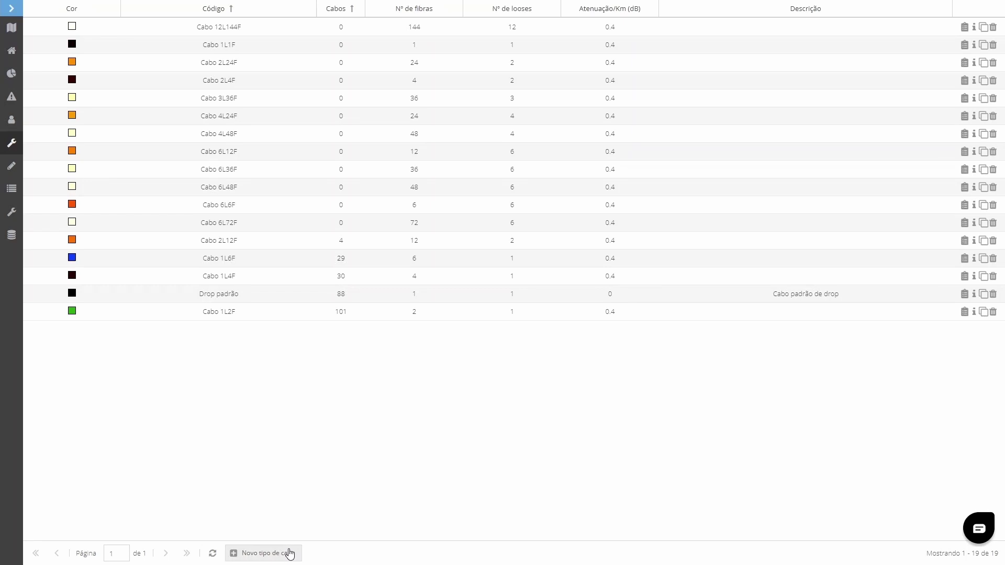
Start a new cable type with the code Cabo 1L12F and the default level PRIMÁRIO, leaving brand and model empty
{"action": "left_click", "coordinate": [289, 553]}
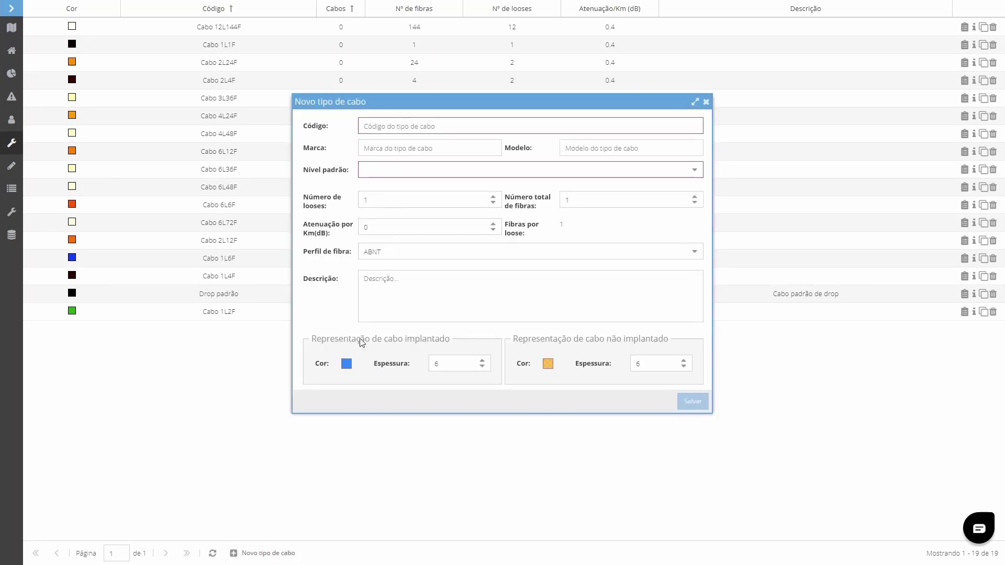
{"action": "left_click", "coordinate": [402, 127]}
{"action": "left_click", "coordinate": [411, 129]}
{"action": "type", "text": "Cabo 1L12F"}
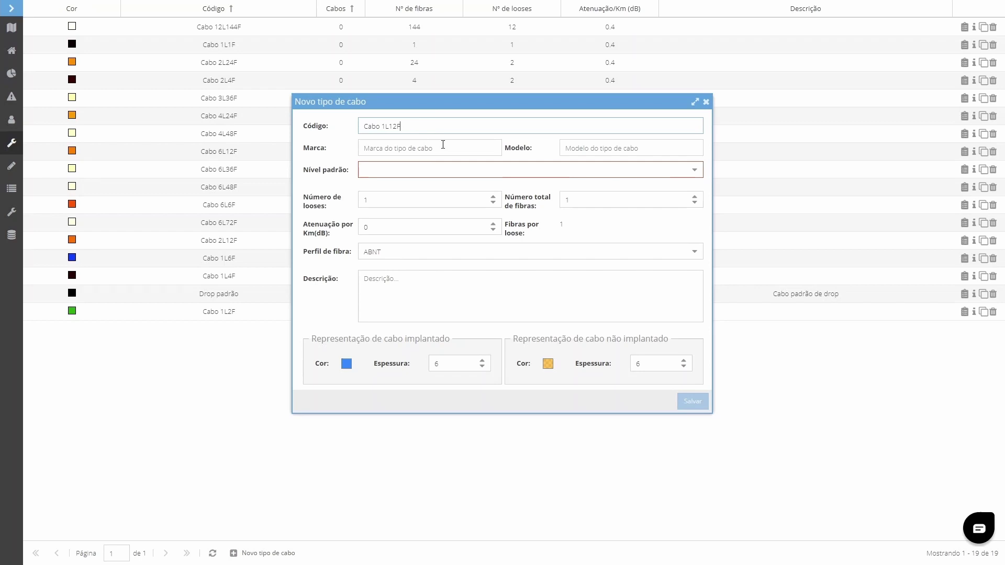
{"action": "left_click", "coordinate": [443, 145]}
{"action": "left_click", "coordinate": [578, 146]}
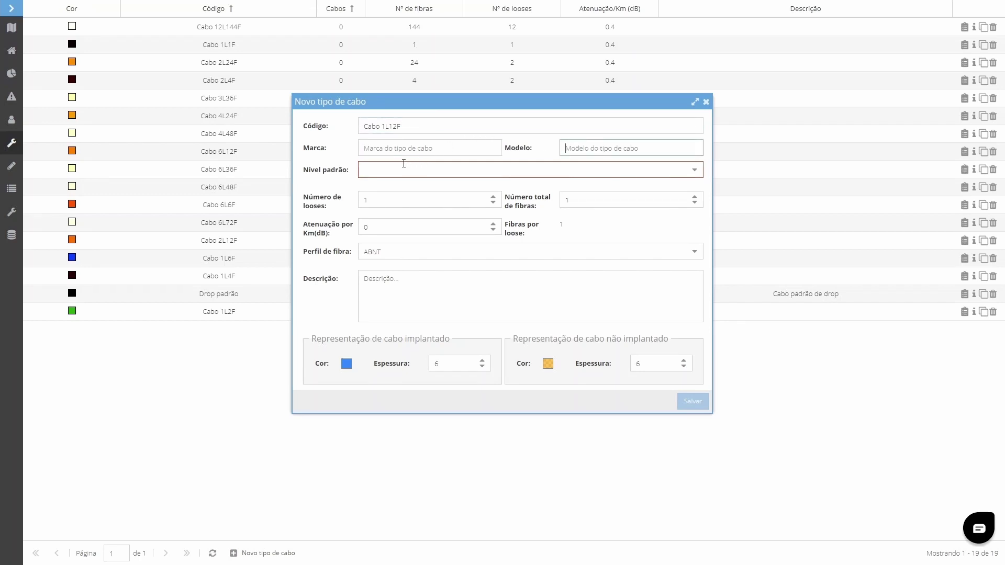
{"action": "left_click", "coordinate": [699, 170]}
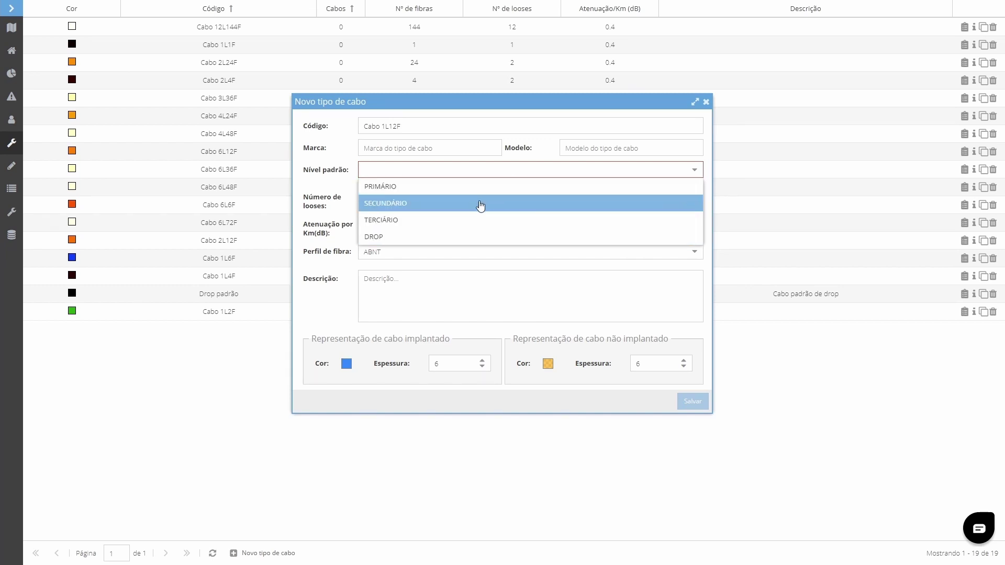
{"action": "left_click", "coordinate": [452, 191]}
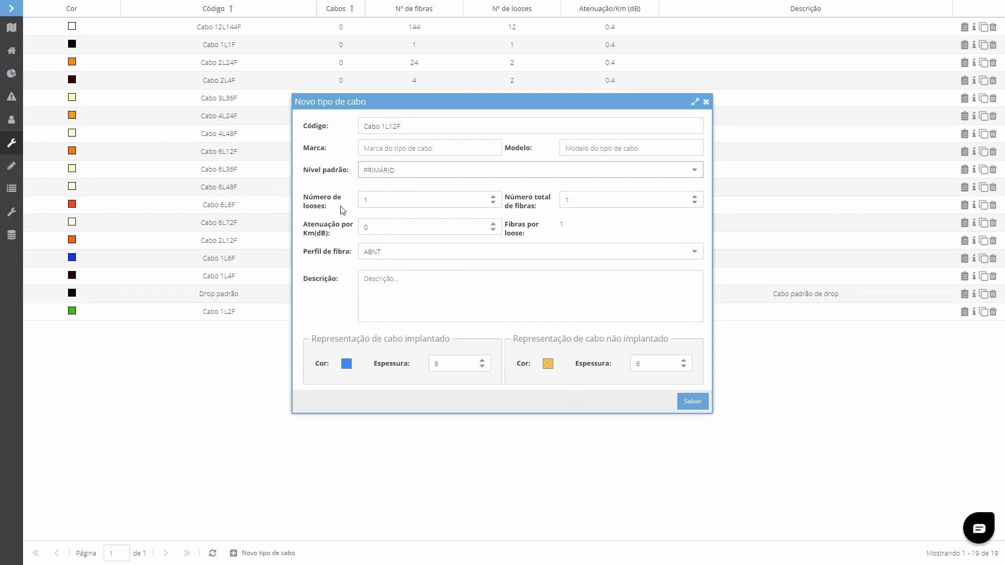
Give the new cable type 1 loose, 12 total fibres and 0.4 dB attenuation per km, keeping the ABNT fibre profile and an empty description
{"action": "left_click", "coordinate": [481, 203]}
{"action": "left_click", "coordinate": [589, 199]}
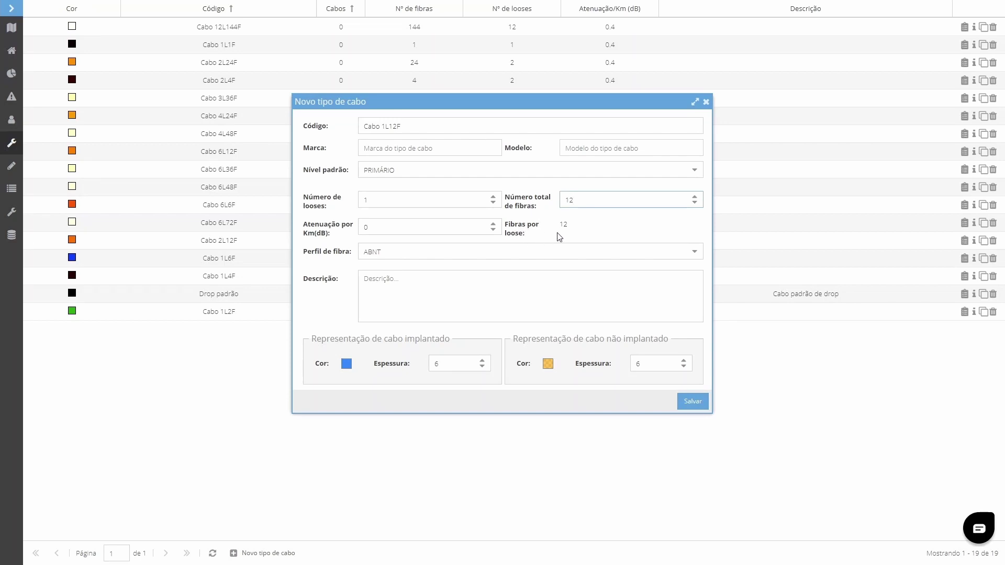
{"action": "left_click", "coordinate": [494, 198]}
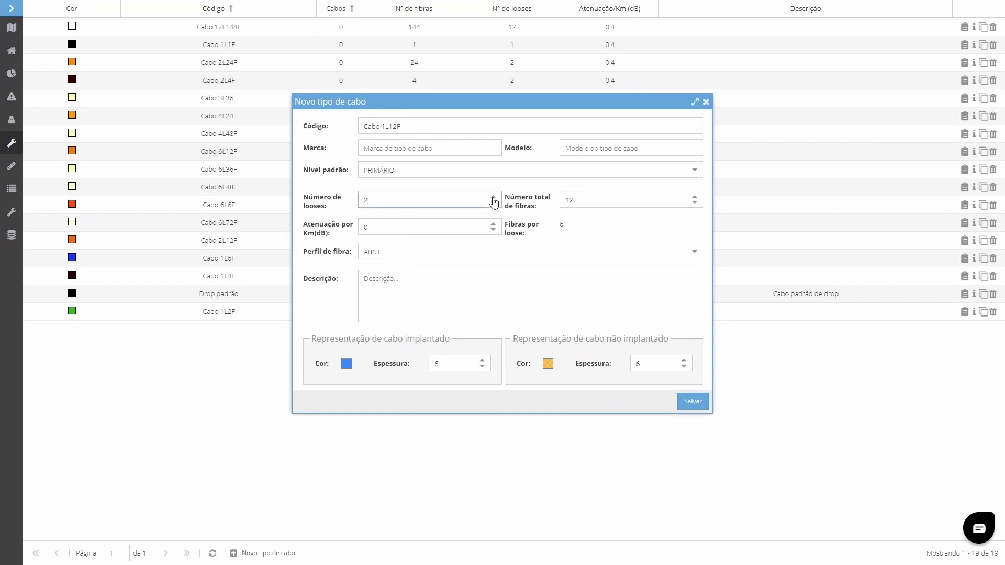
{"action": "left_click", "coordinate": [493, 198]}
{"action": "left_click", "coordinate": [472, 226]}
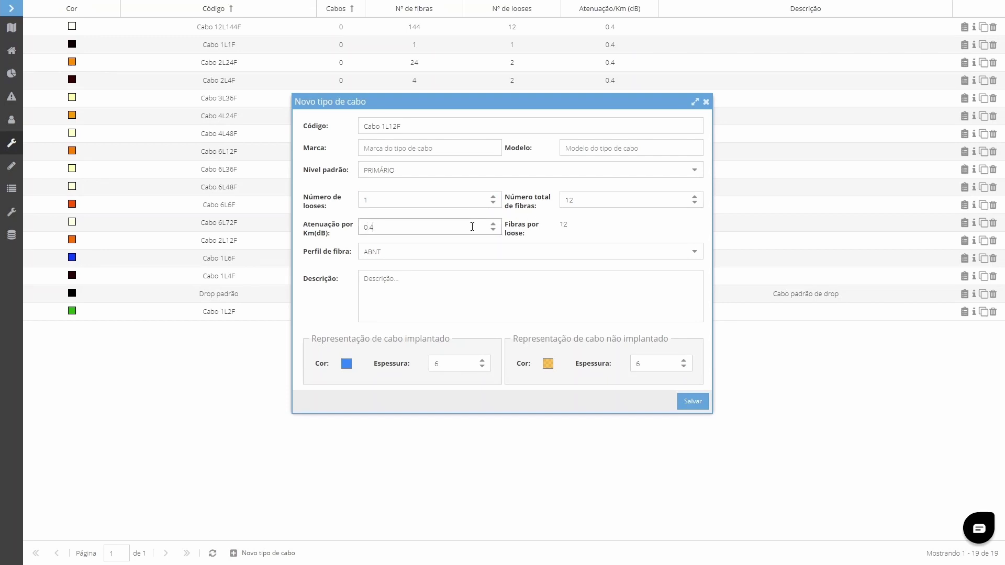
{"action": "left_click", "coordinate": [689, 256]}
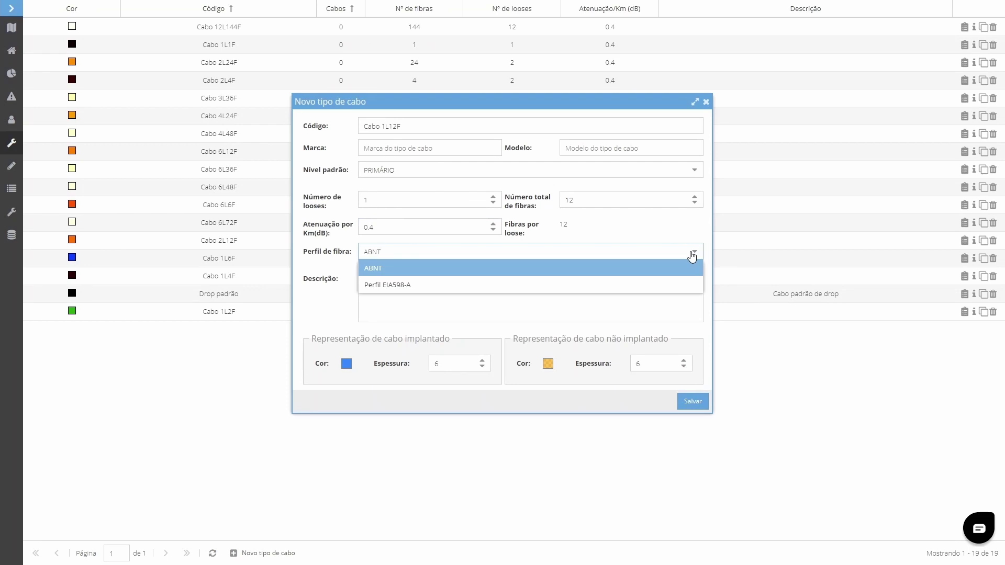
{"action": "left_click", "coordinate": [692, 256]}
{"action": "left_click", "coordinate": [536, 299]}
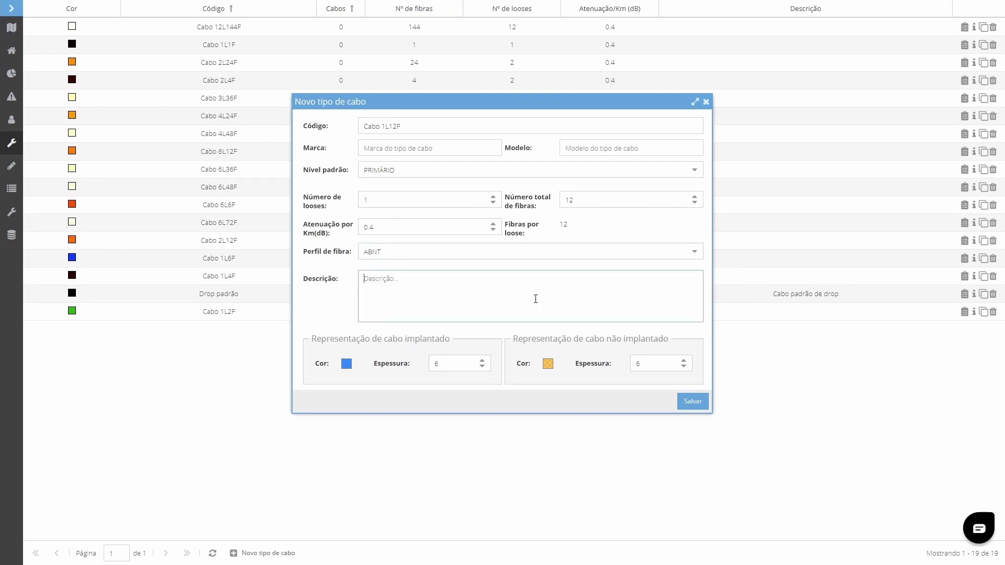
Set the deployed cable colour to red #FA1212 and the non-deployed cable colour to red #FF0009
{"action": "left_click", "coordinate": [346, 363]}
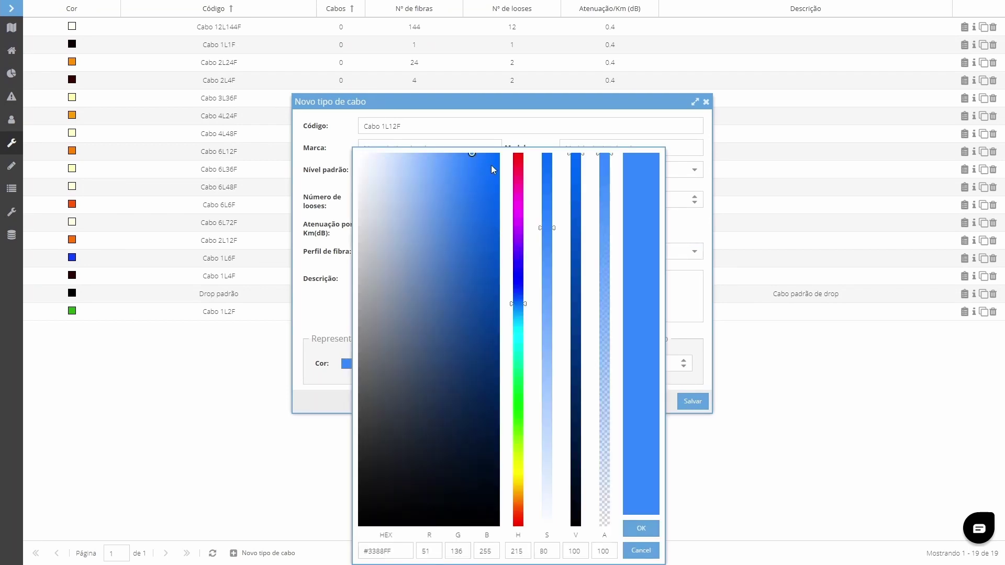
{"action": "left_click", "coordinate": [518, 155]}
{"action": "left_click", "coordinate": [489, 161]}
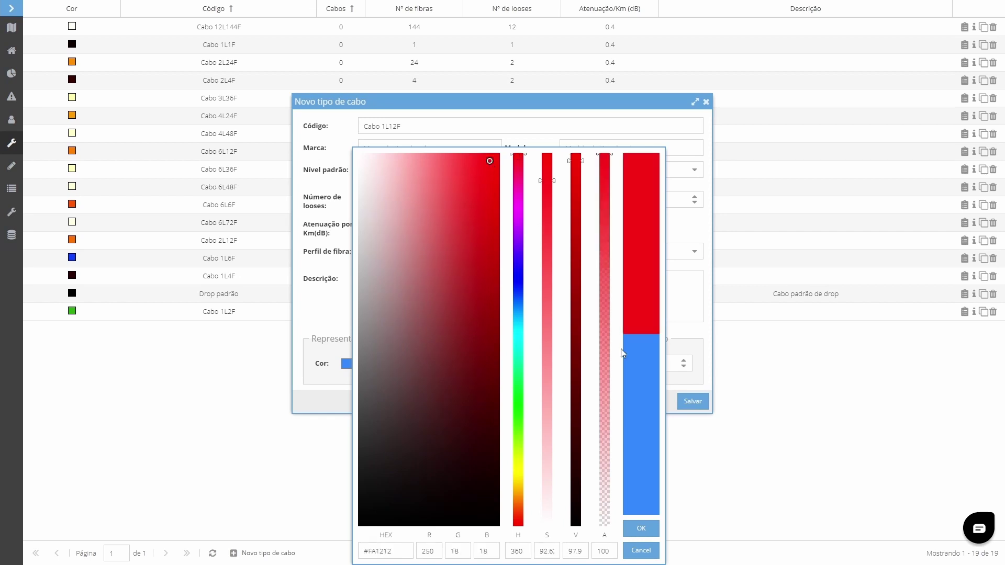
{"action": "left_click", "coordinate": [645, 523]}
{"action": "left_click", "coordinate": [547, 363]}
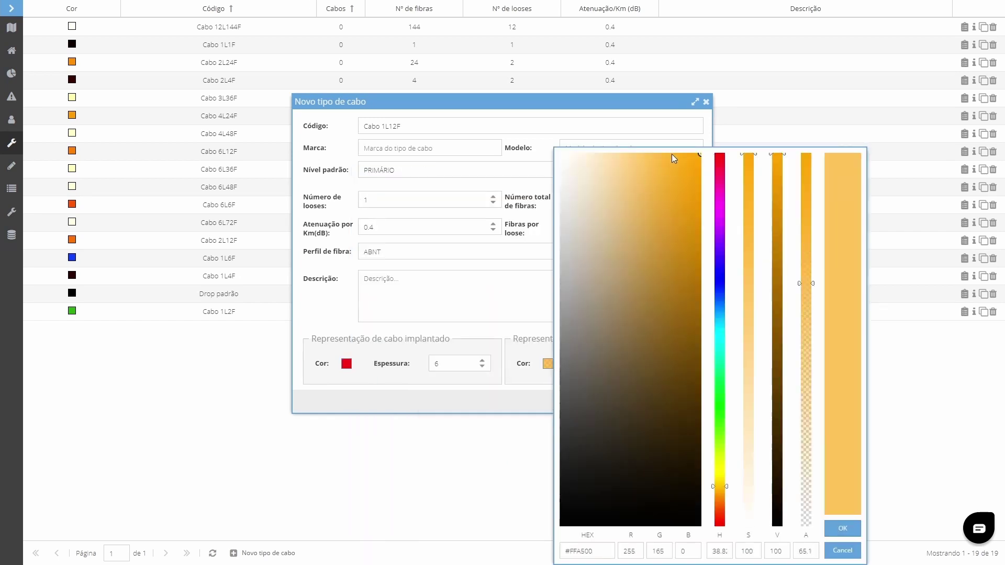
{"action": "left_click", "coordinate": [718, 156]}
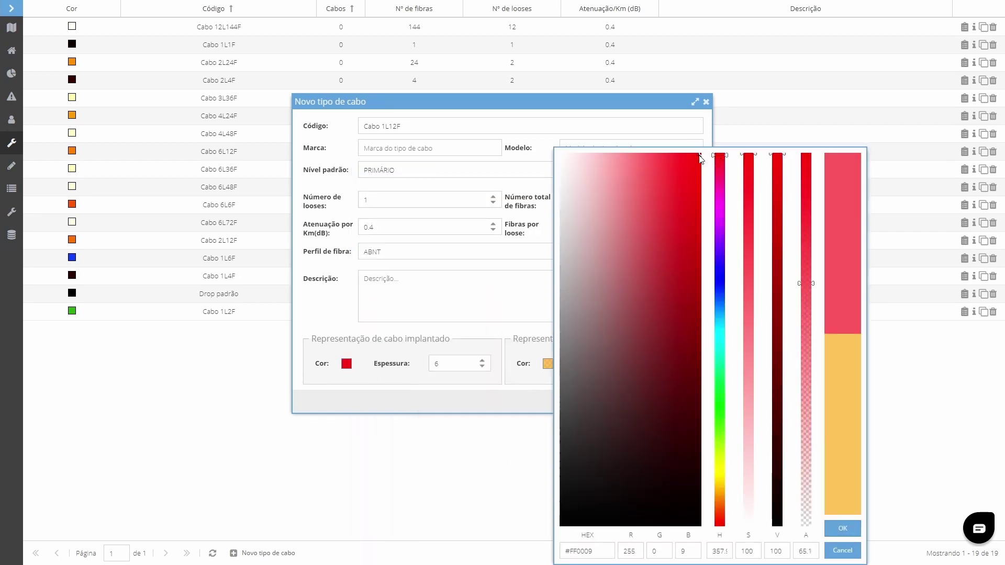
{"action": "left_click", "coordinate": [843, 528]}
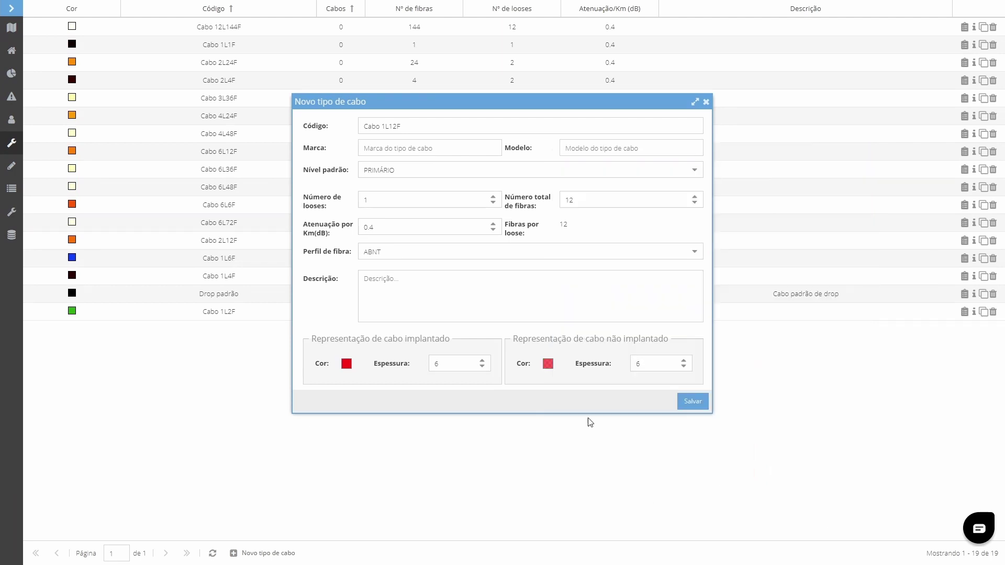
Adjust the deployed cable's line thickness and save the new cable type
{"action": "left_click", "coordinate": [482, 361]}
{"action": "left_click", "coordinate": [687, 404]}
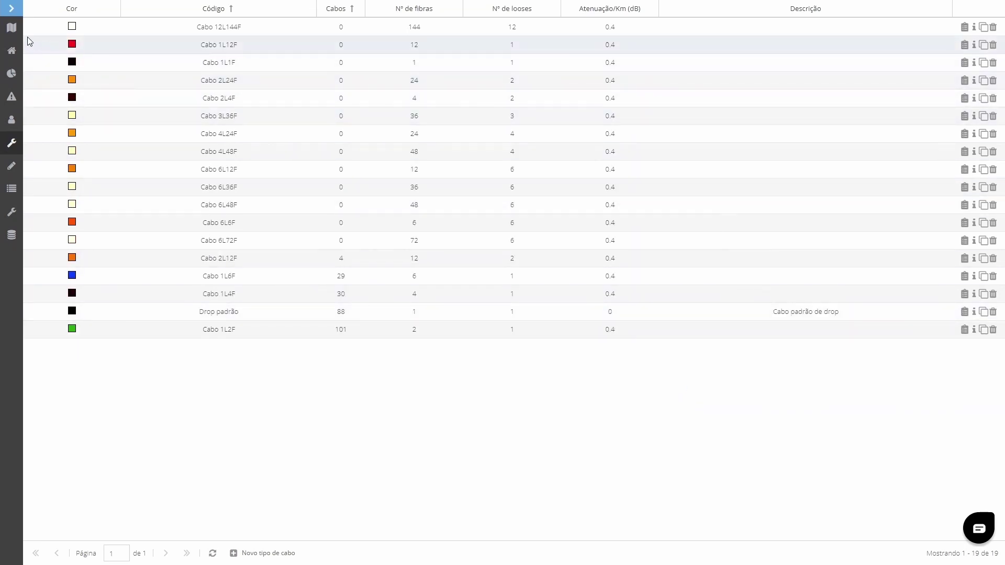
Return to the map and route a new cable from box CTO - 61 to box CTO - 62
{"action": "left_click", "coordinate": [36, 32]}
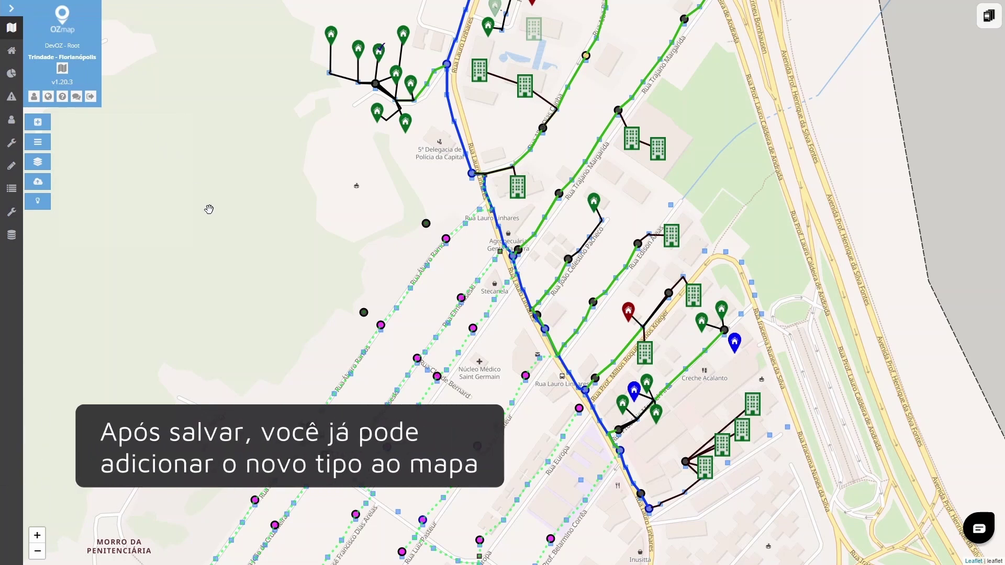
{"action": "left_click", "coordinate": [43, 125]}
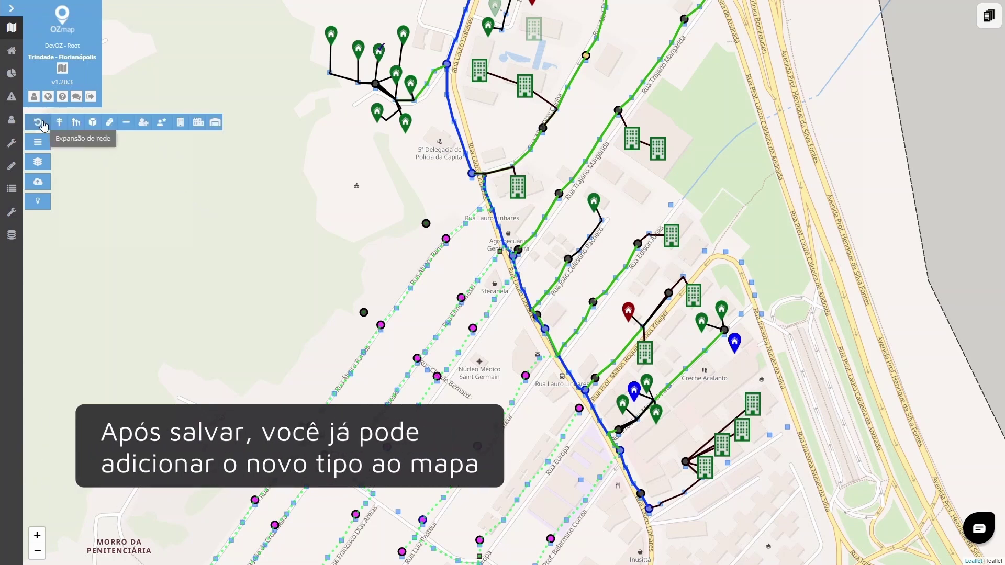
{"action": "left_click", "coordinate": [126, 122]}
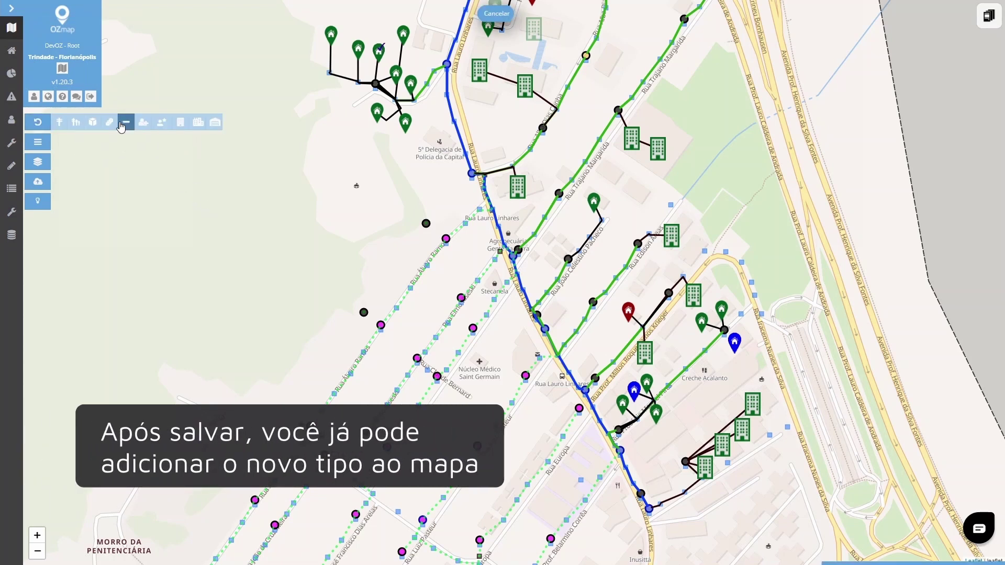
{"action": "left_click", "coordinate": [364, 312]}
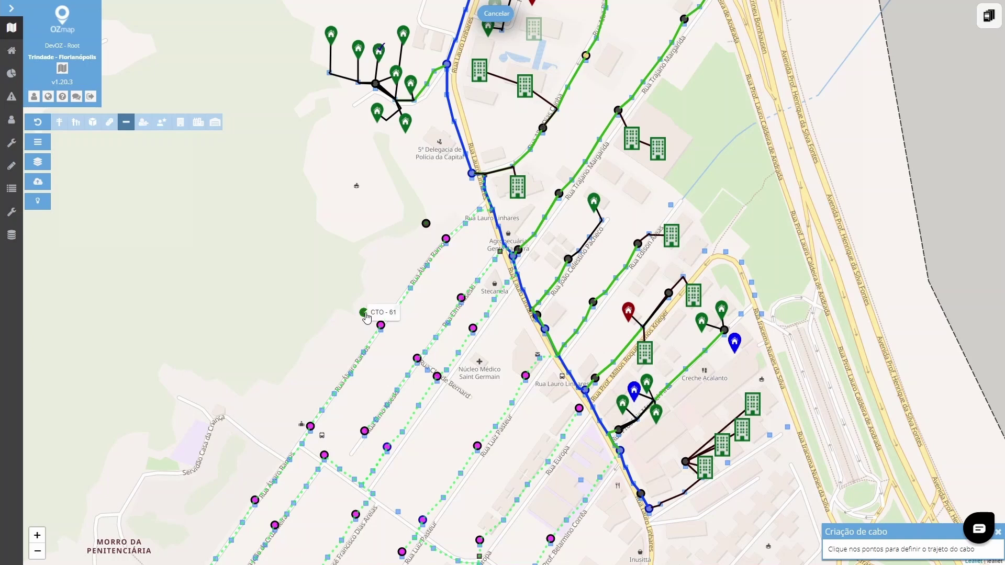
{"action": "left_click", "coordinate": [426, 222]}
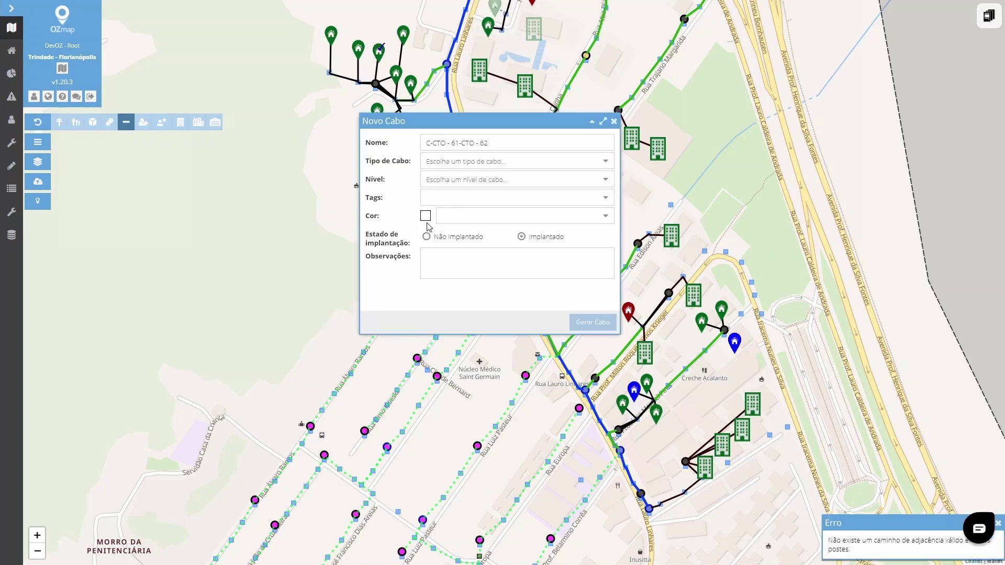
Assign the cable type Cabo 1L12F to the new cable
{"action": "left_click", "coordinate": [602, 168]}
{"action": "scroll", "coordinate": [554, 236], "scroll_direction": "down", "scroll_amount": 3}
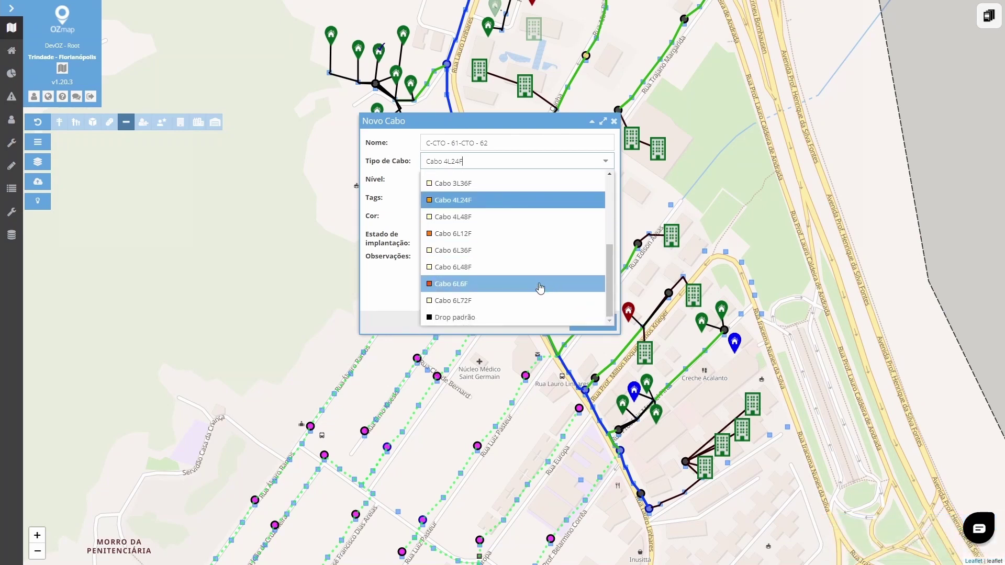
{"action": "scroll", "coordinate": [539, 283], "scroll_direction": "up", "scroll_amount": 5}
{"action": "left_click", "coordinate": [510, 195]}
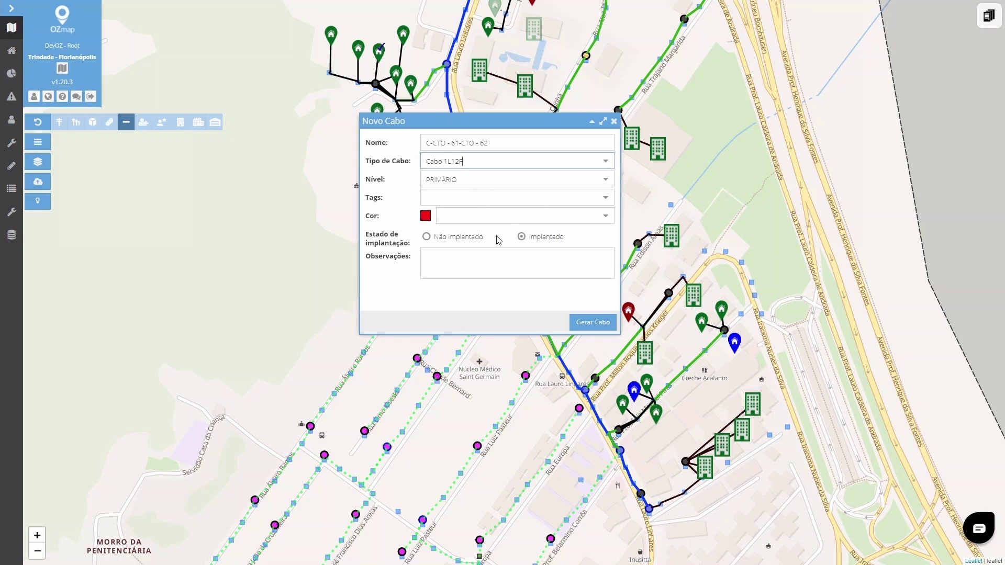
Set the new cable's deployment state to Não Implantado and generate the cable
{"action": "left_click", "coordinate": [427, 237]}
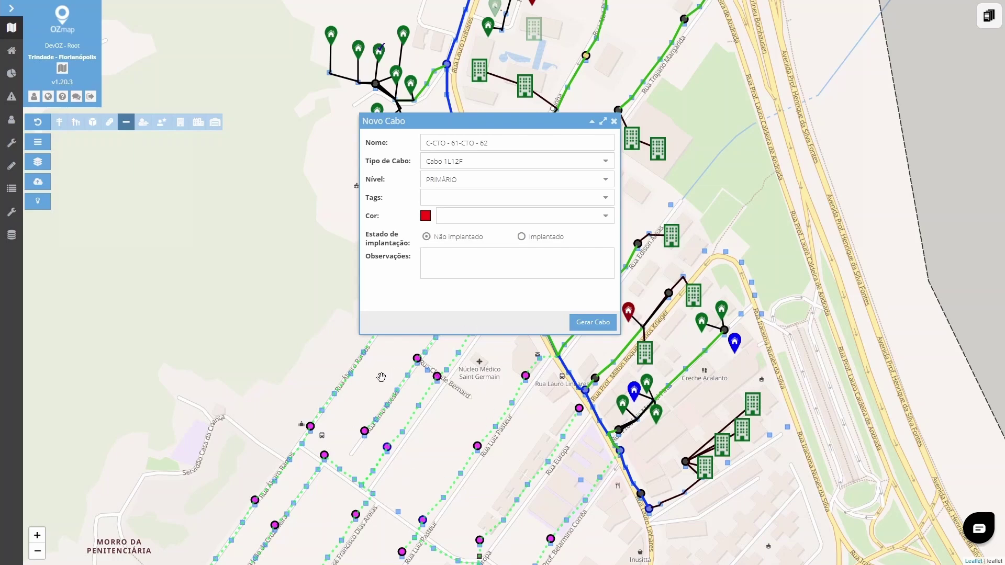
{"action": "left_click", "coordinate": [593, 321]}
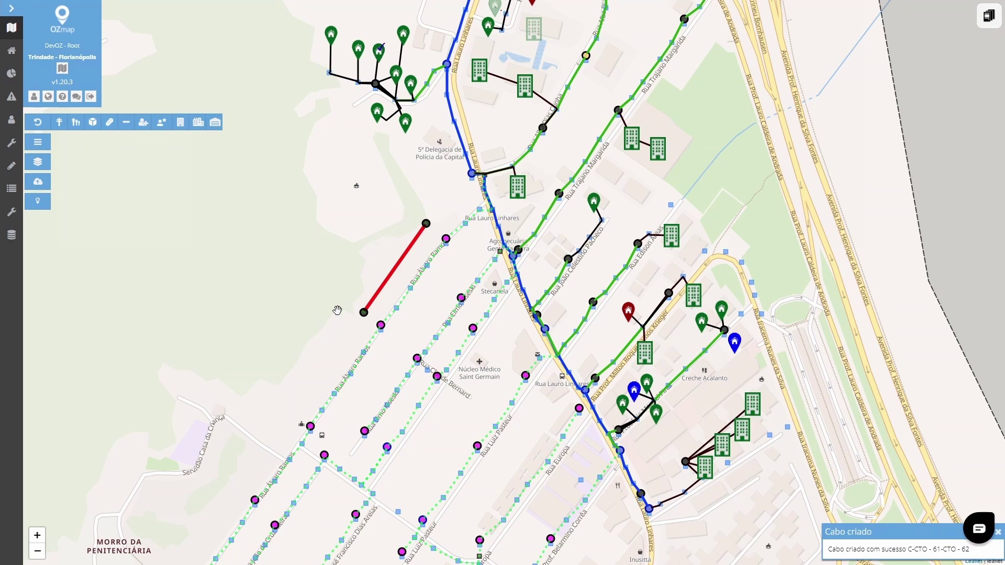
Examine the new cable on the map alongside the surrounding cable network around Rua Lauro Linhares
{"action": "scroll", "coordinate": [409, 212], "scroll_direction": "down", "scroll_amount": 1}
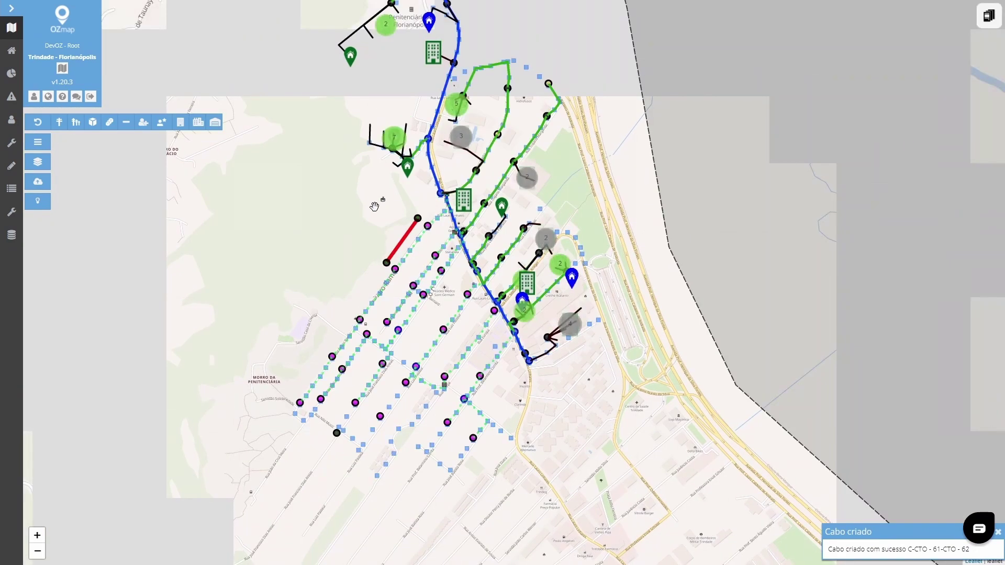
{"action": "left_click_drag", "start_coordinate": [410, 212], "coordinate": [442, 316]}
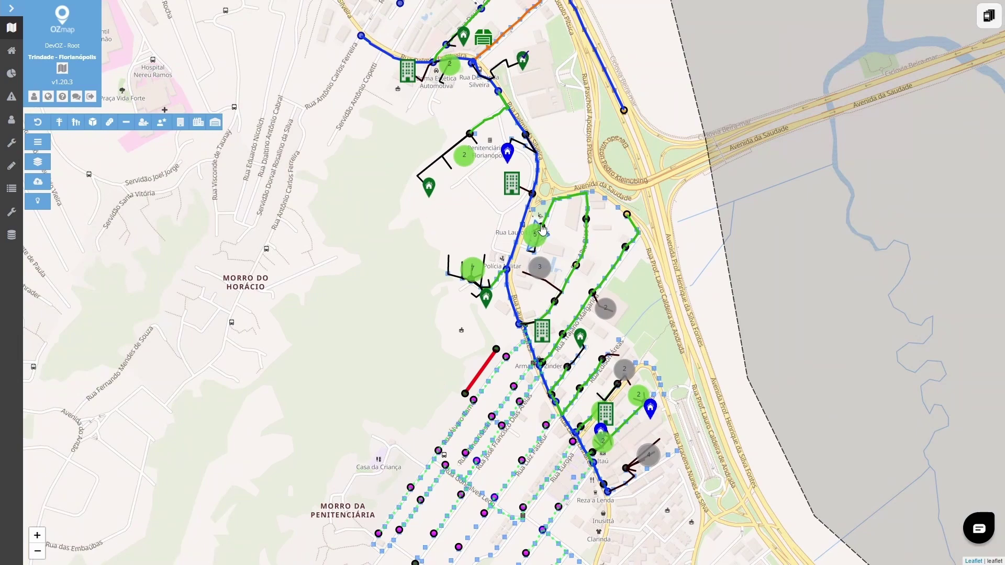
{"action": "scroll", "coordinate": [542, 203], "scroll_direction": "up", "scroll_amount": 1}
{"action": "scroll", "coordinate": [555, 184], "scroll_direction": "up", "scroll_amount": 1}
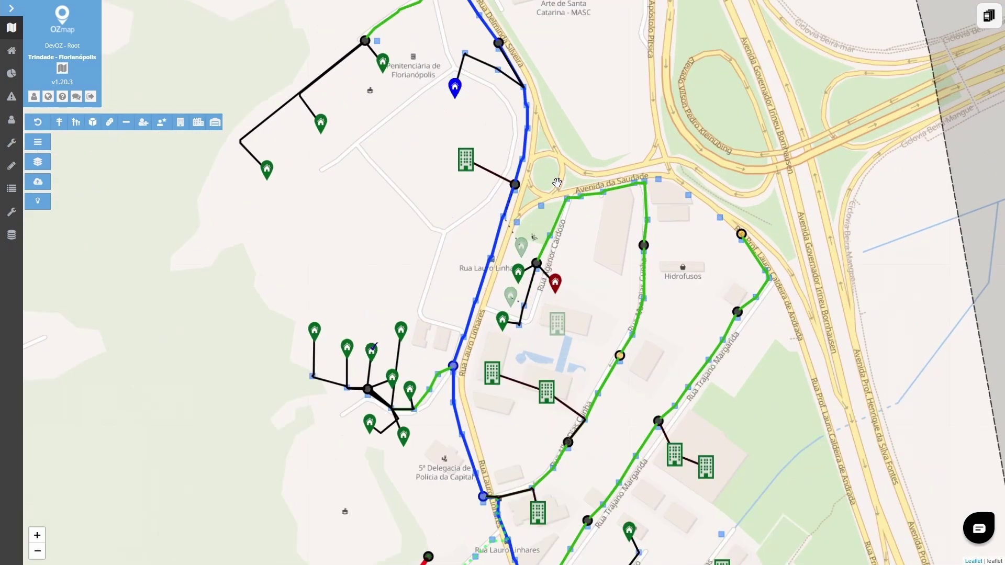
{"action": "left_click_drag", "start_coordinate": [592, 375], "coordinate": [592, 197]}
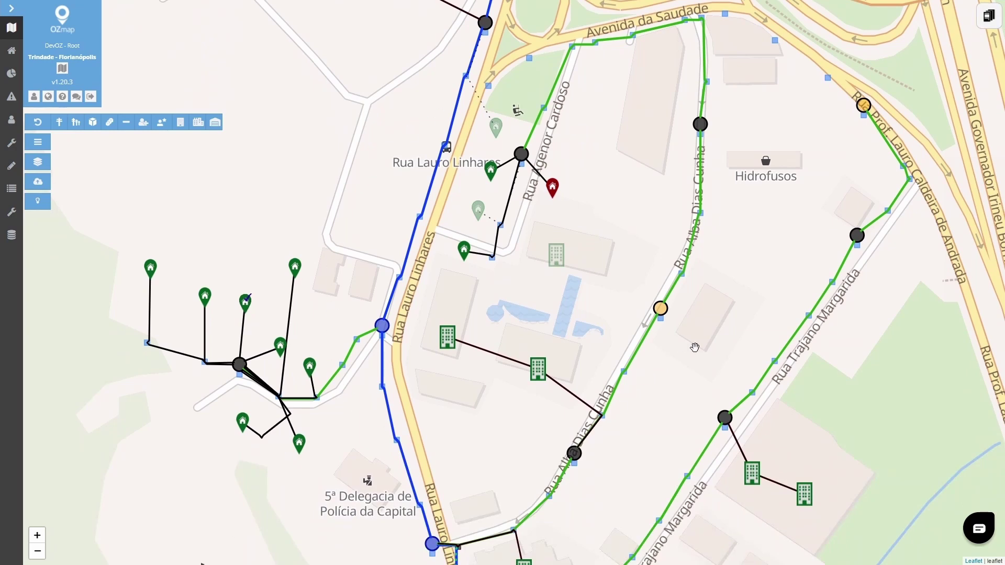
{"action": "scroll", "coordinate": [695, 348], "scroll_direction": "down", "scroll_amount": 1}
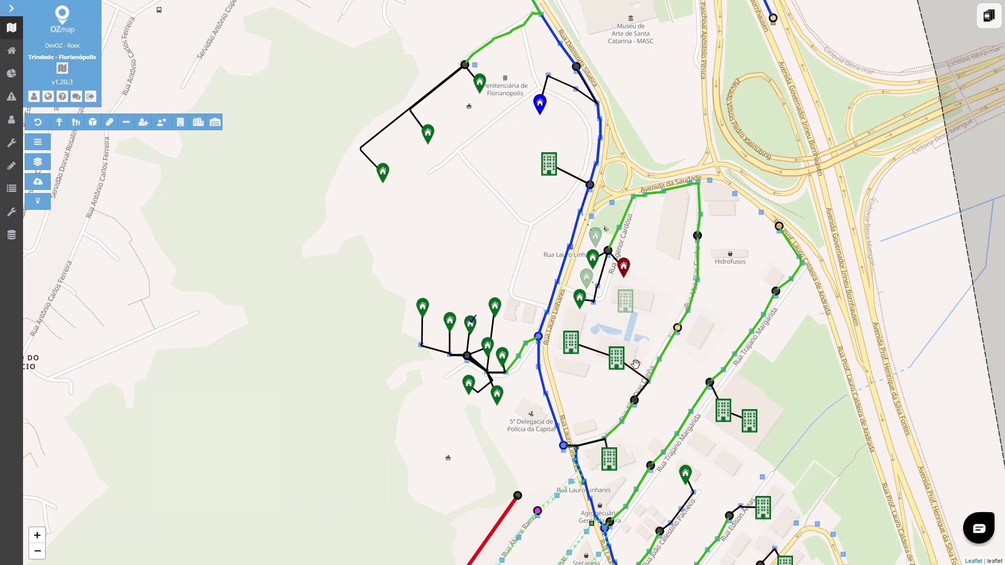
{"action": "left_click_drag", "start_coordinate": [371, 409], "coordinate": [230, 253]}
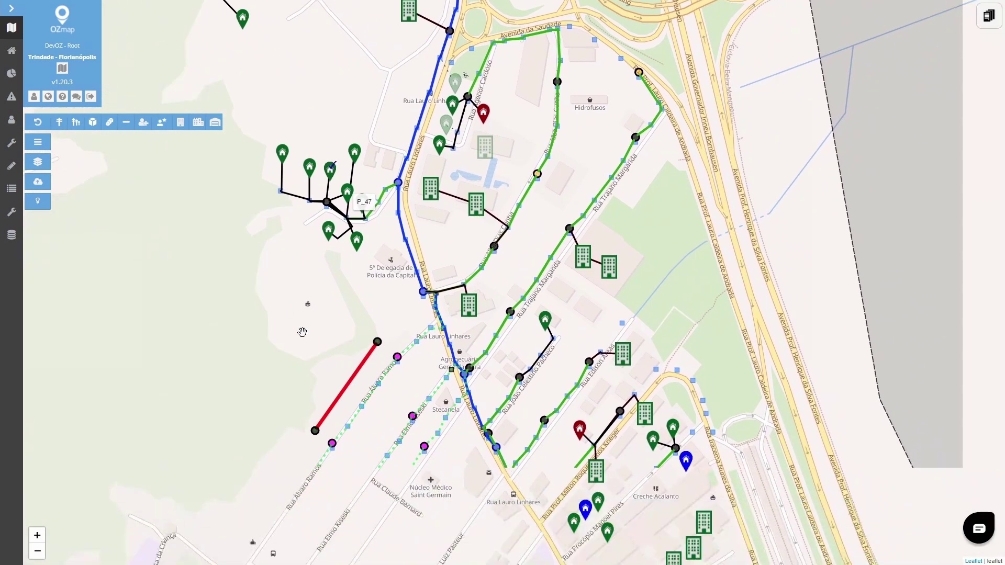
{"action": "left_click_drag", "start_coordinate": [279, 341], "coordinate": [238, 197]}
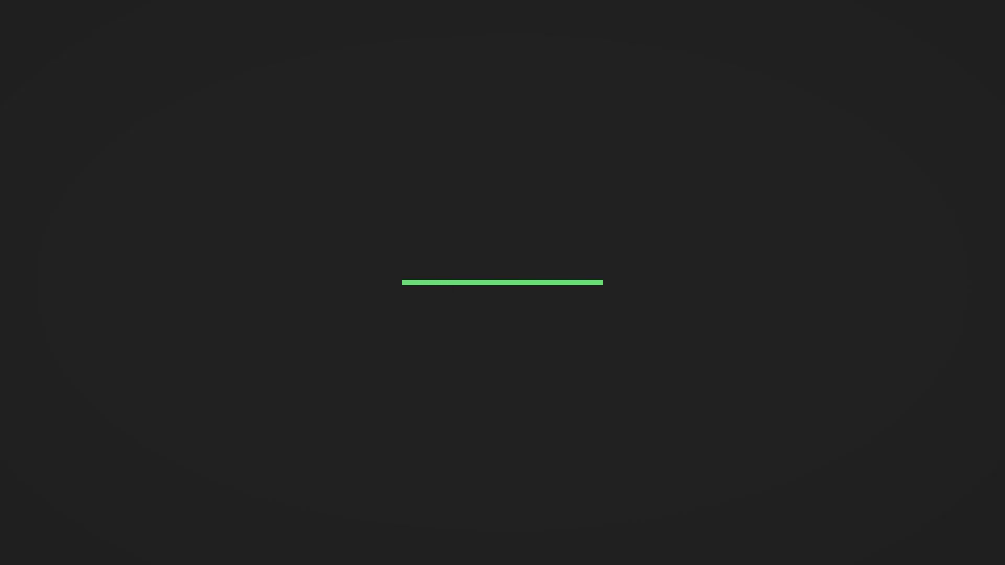